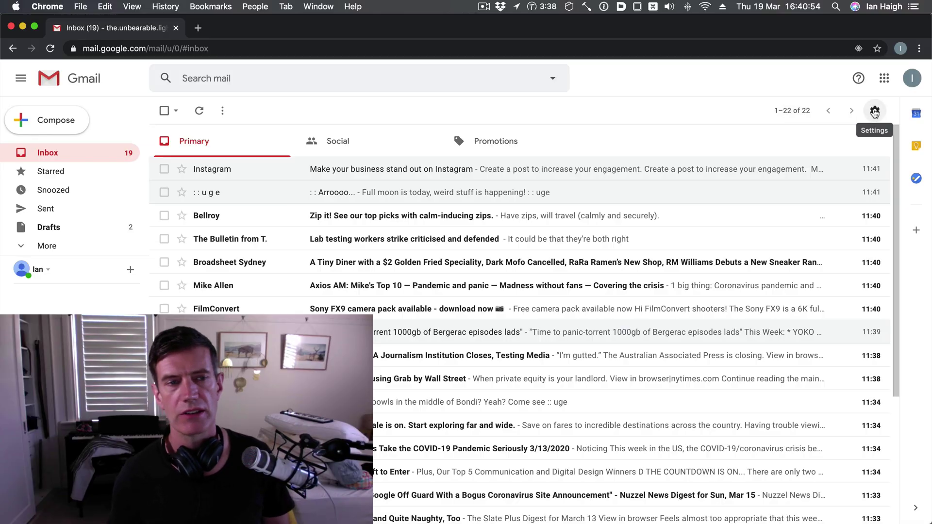
Open the full Gmail settings and scroll down to turn keyboard shortcuts on
left_click(875, 112)
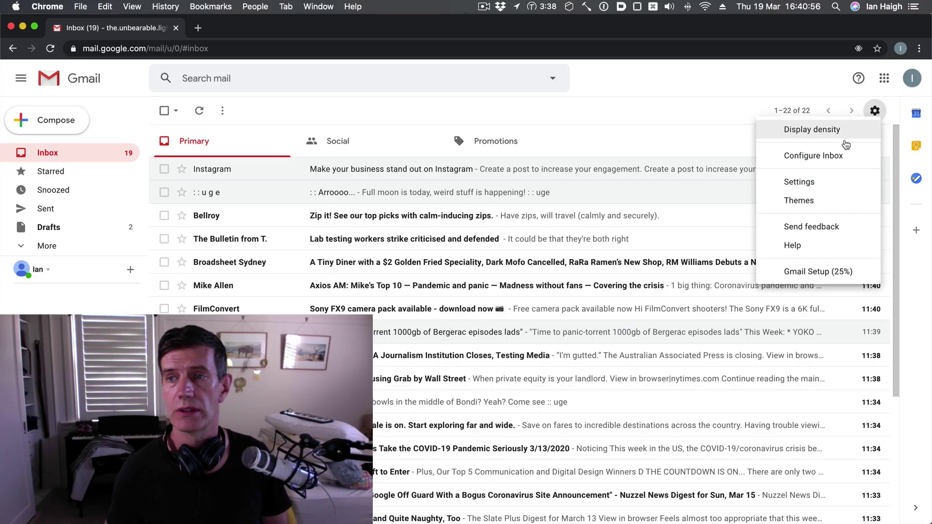
left_click(517, 114)
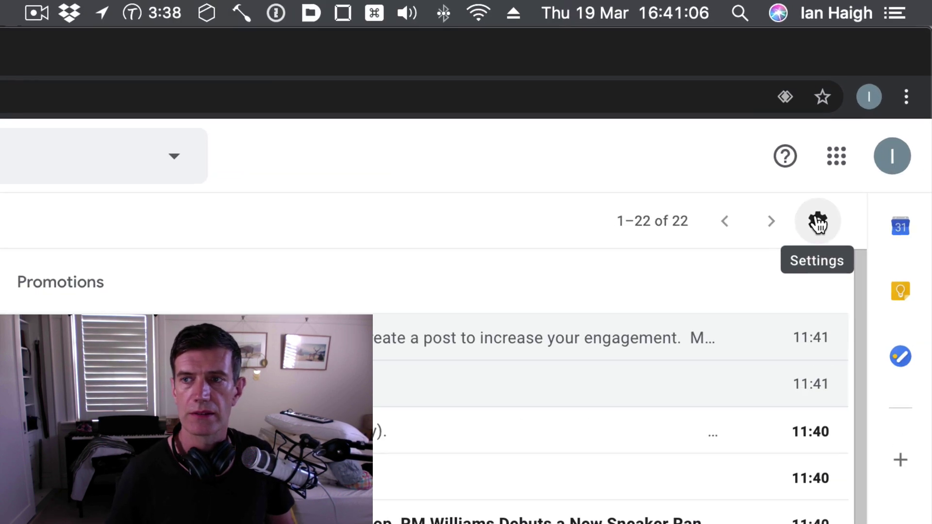
left_click(818, 226)
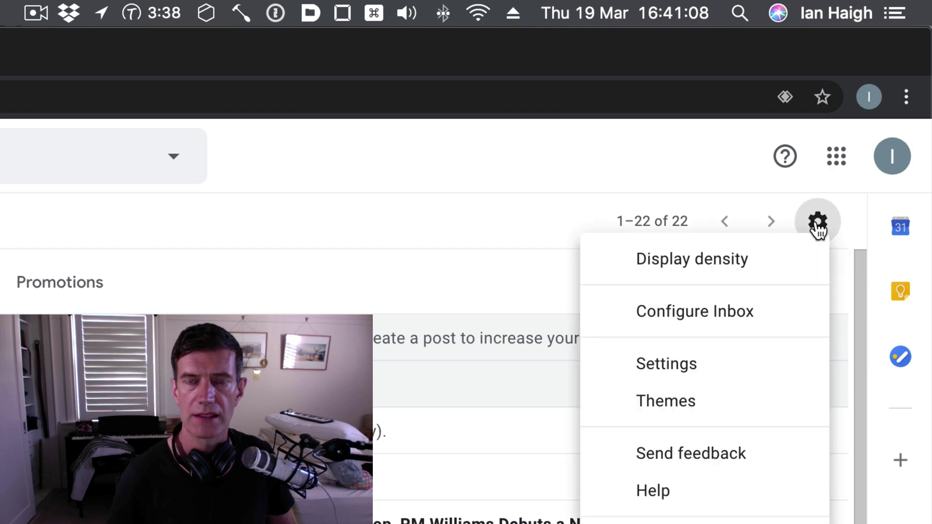
left_click(679, 373)
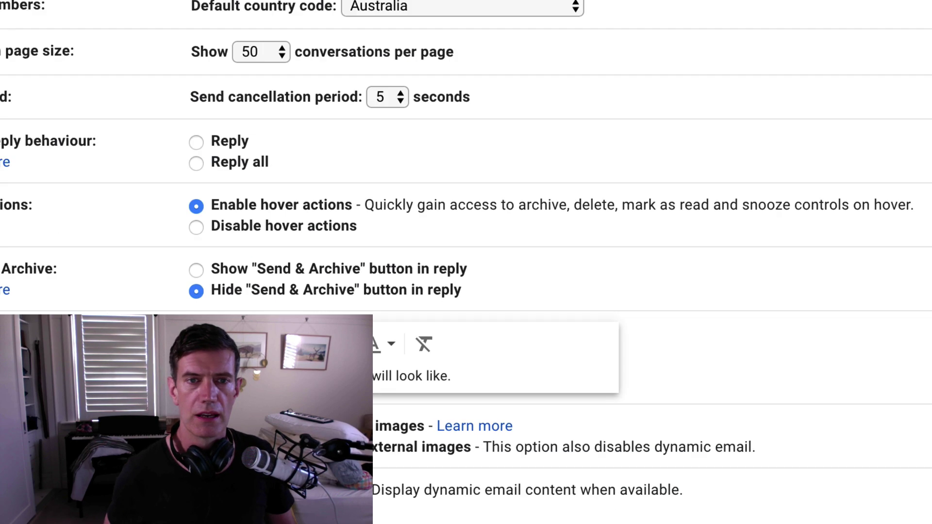
scroll(780, 164, "down", 20)
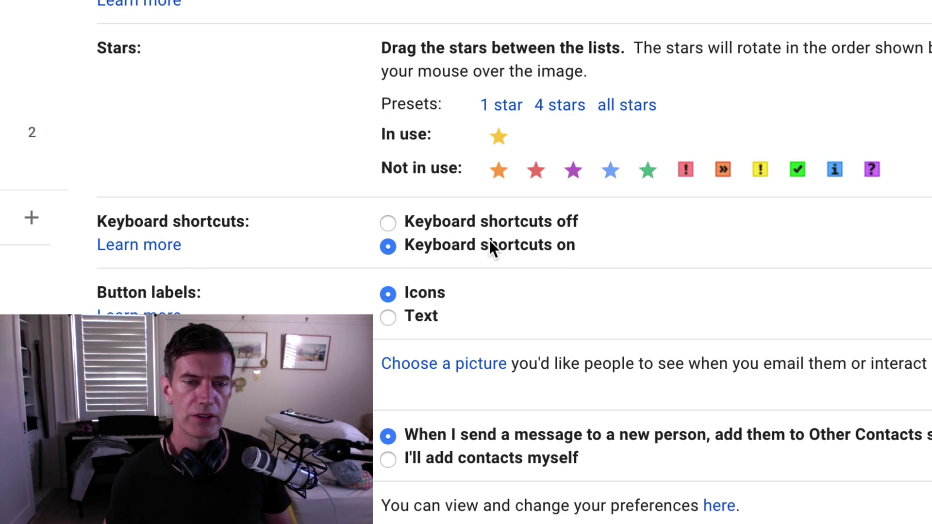
scroll(547, 390, "down", 15)
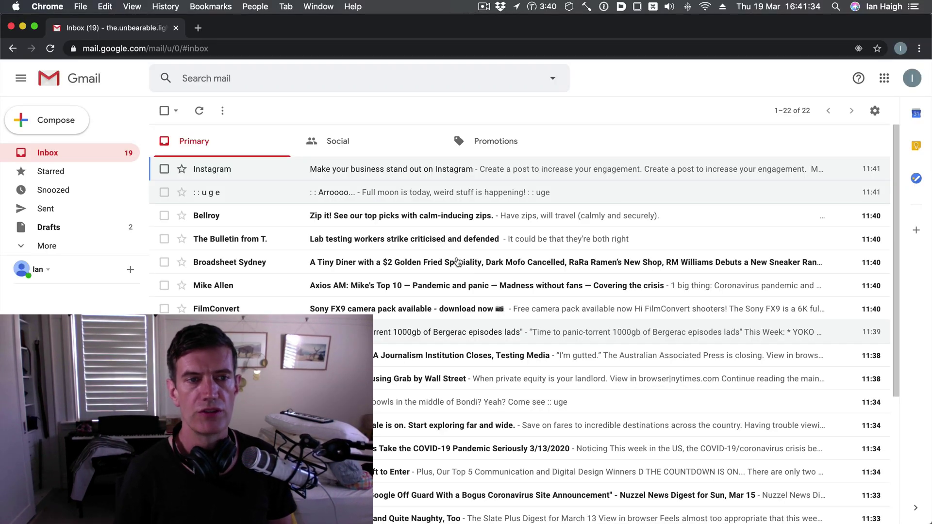
Move through the inbox with j/k, starring and then unstarring Broadsheet Sydney
key("j")
key("j")
key("j")
key("j")
key("k")
key("k")
key("k")
key("j")
key("j")
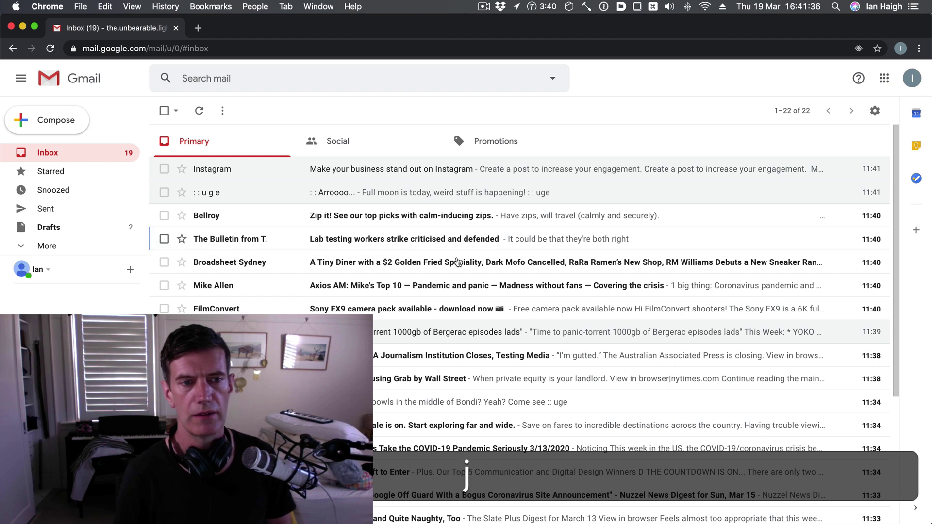
key("s")
key("s")
key("j")
key("s")
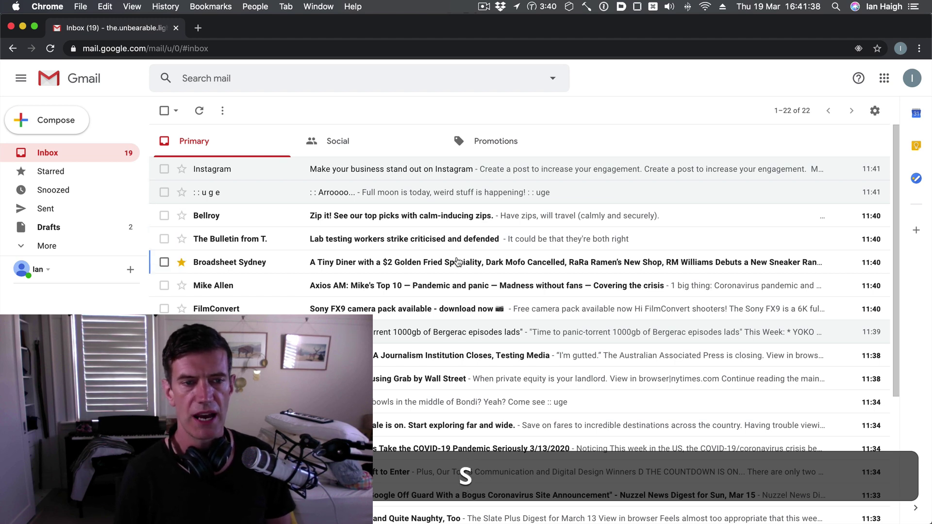
key("j")
key("k")
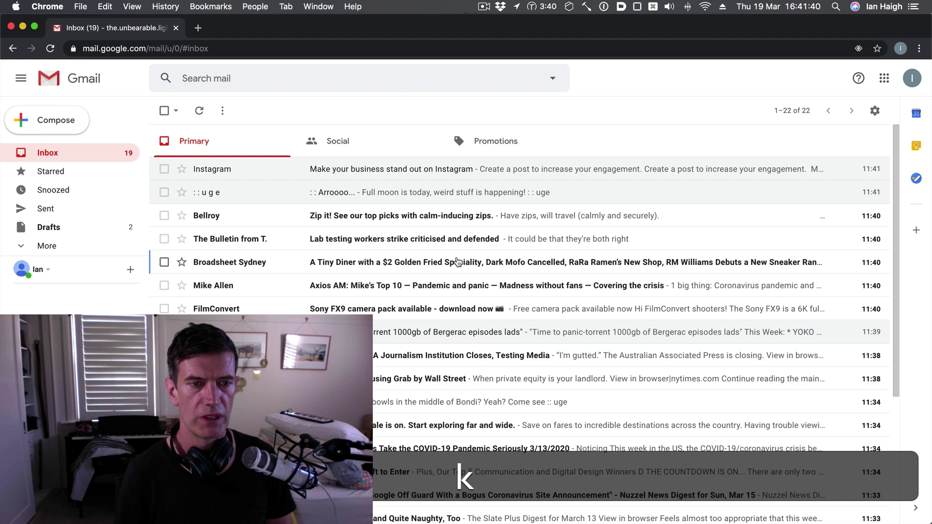
key("j")
Open the Axios AM email and give it a new 'news' label
key("Return")
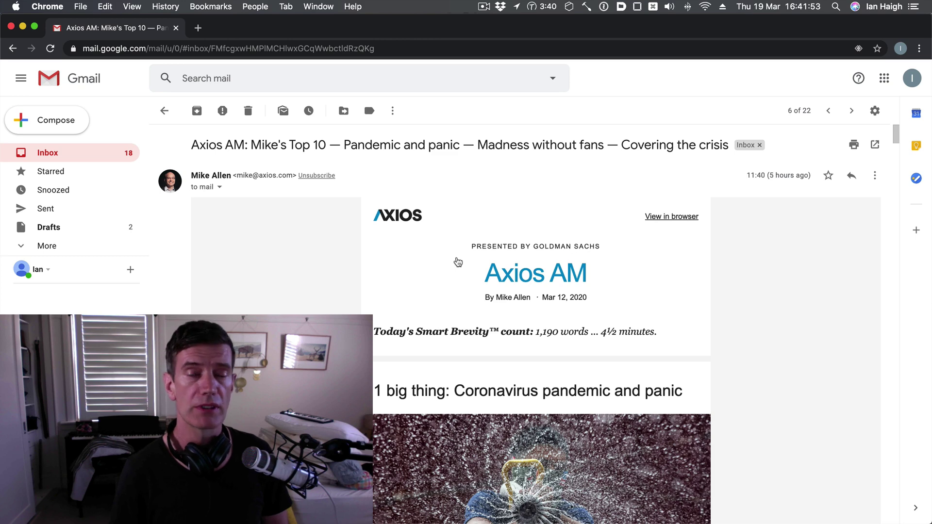
type("lnews")
key("Return")
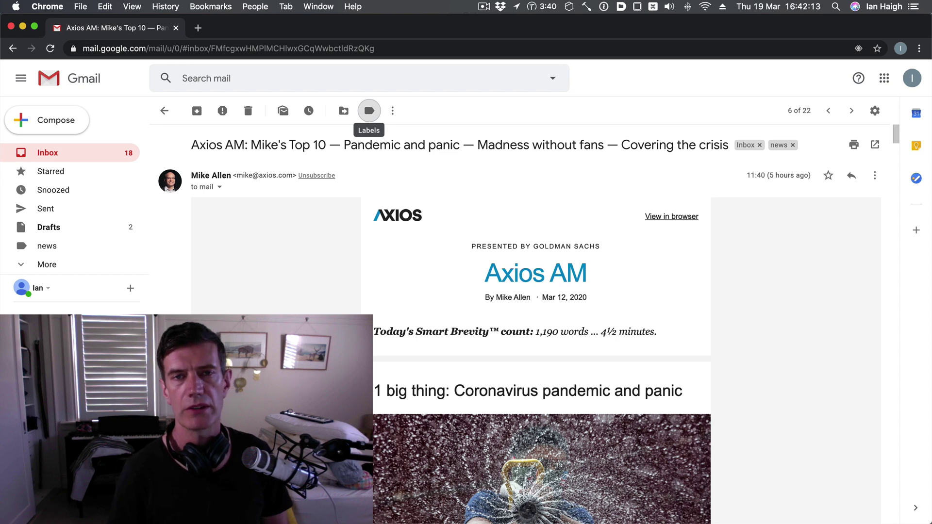
Jump back to the inbox with g i and show the keyboard shortcuts reference
key("g")
key("i")
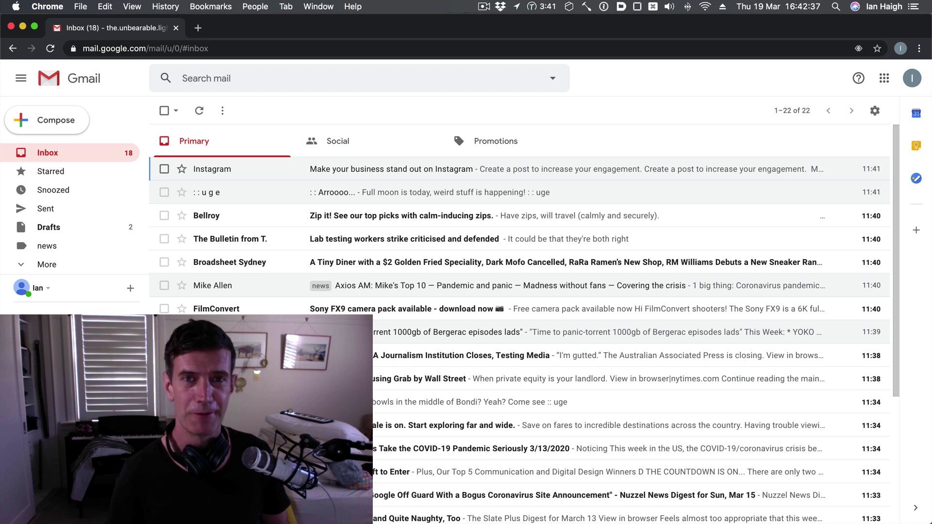
key("shift+slash")
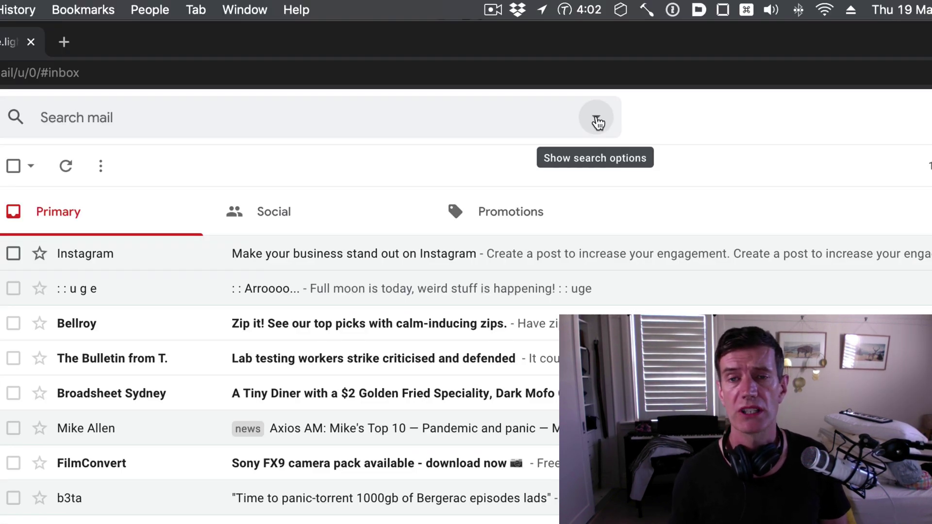
Use advanced search to find messages larger than 5 MB
left_click(597, 120)
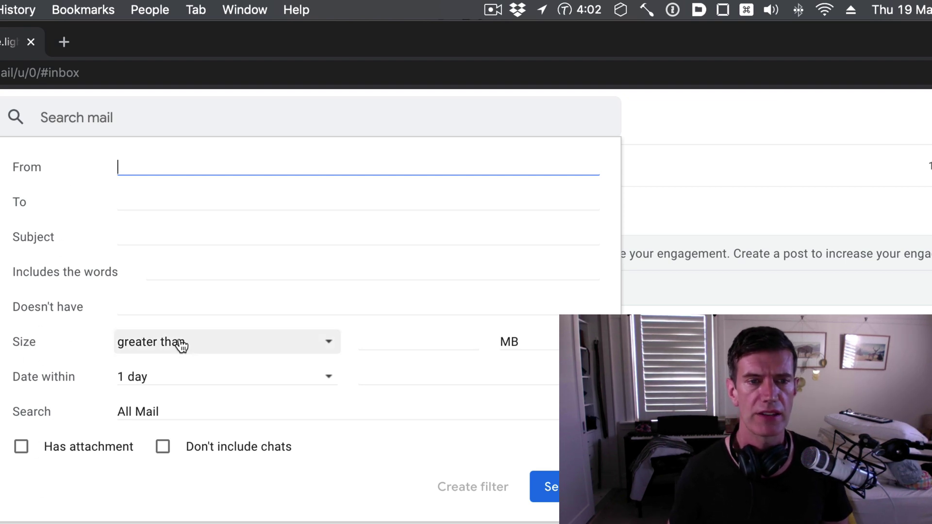
left_click(403, 347)
type("5")
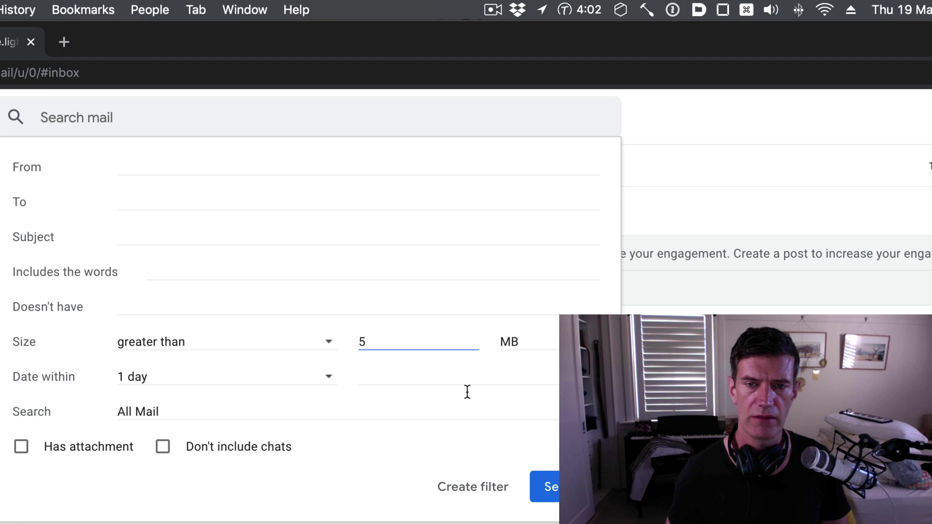
left_click(544, 487)
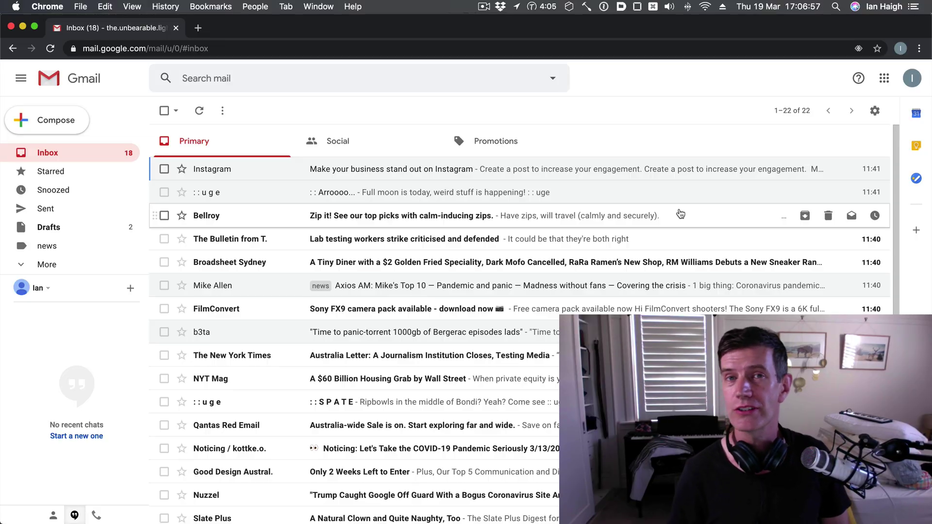
Search for 'filename:mp4' to list emails with mp4 attachments
left_click(292, 79)
type("file")
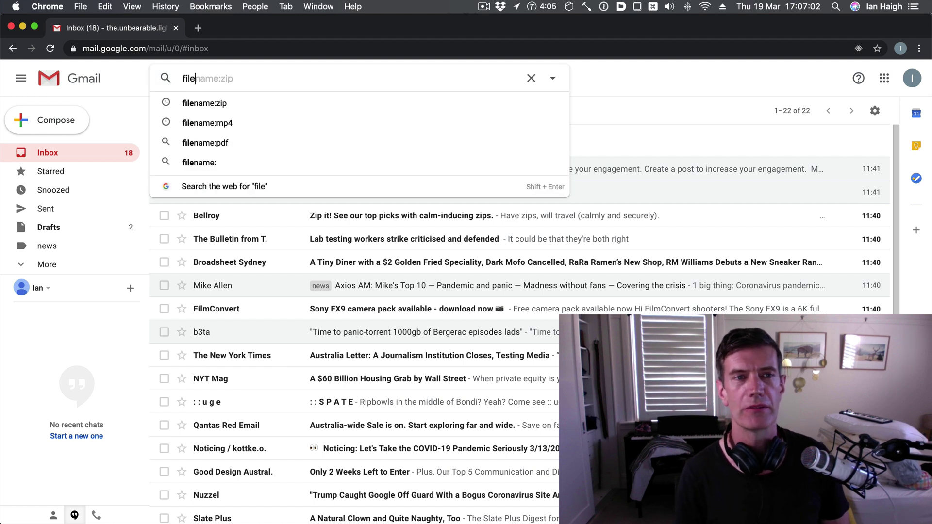
type("name:")
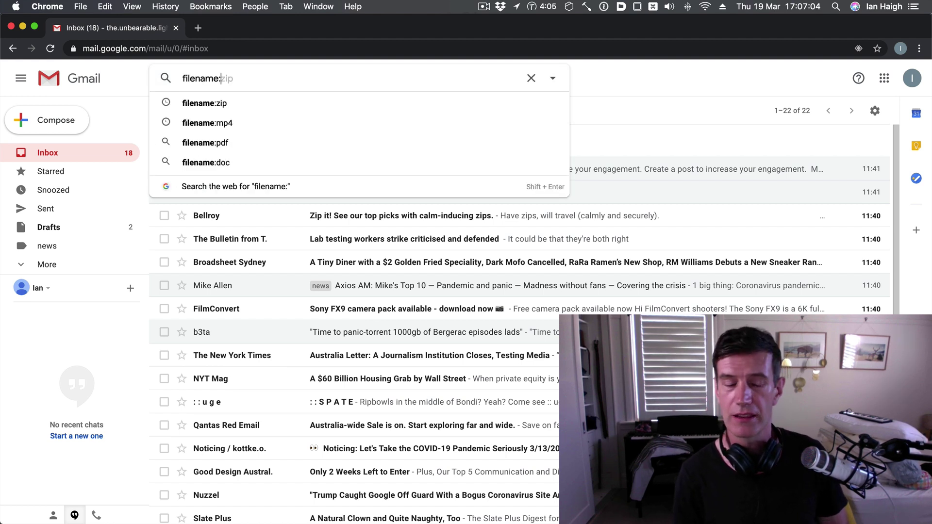
type("mp")
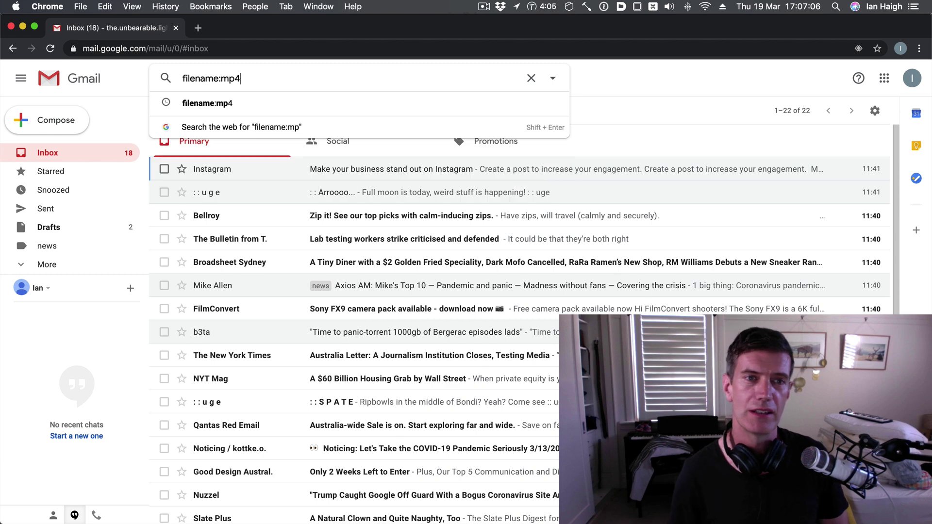
type("4")
key("Return")
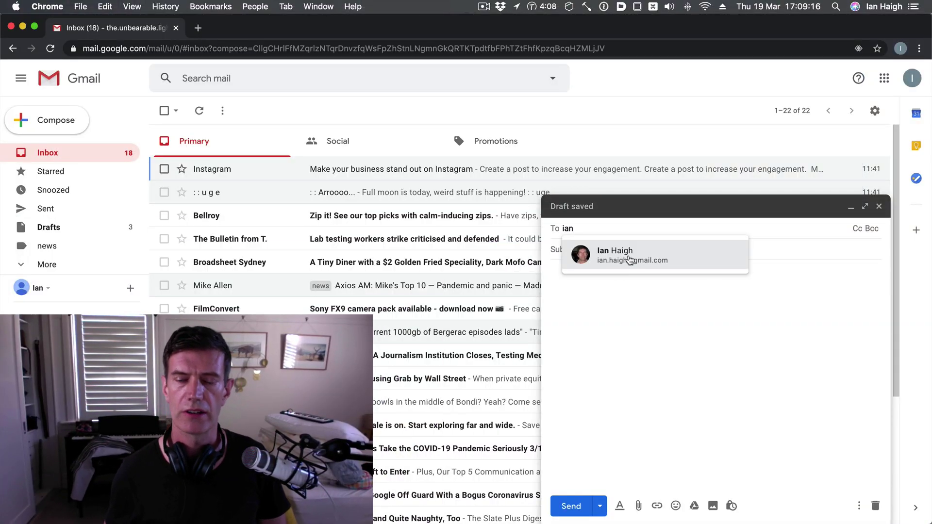
Address the draft to the suggested contact with the subject 'I love you'
left_click(628, 263)
left_click(613, 250)
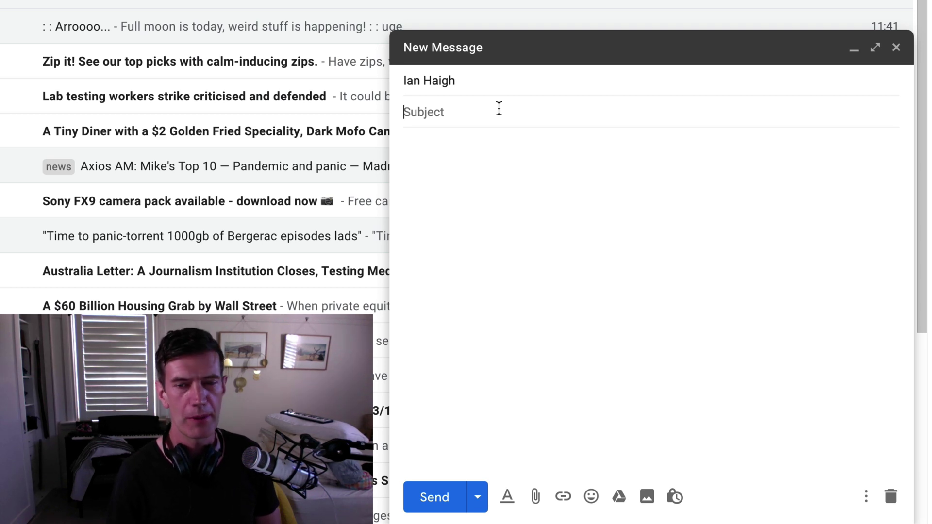
type("I love you")
key("Tab")
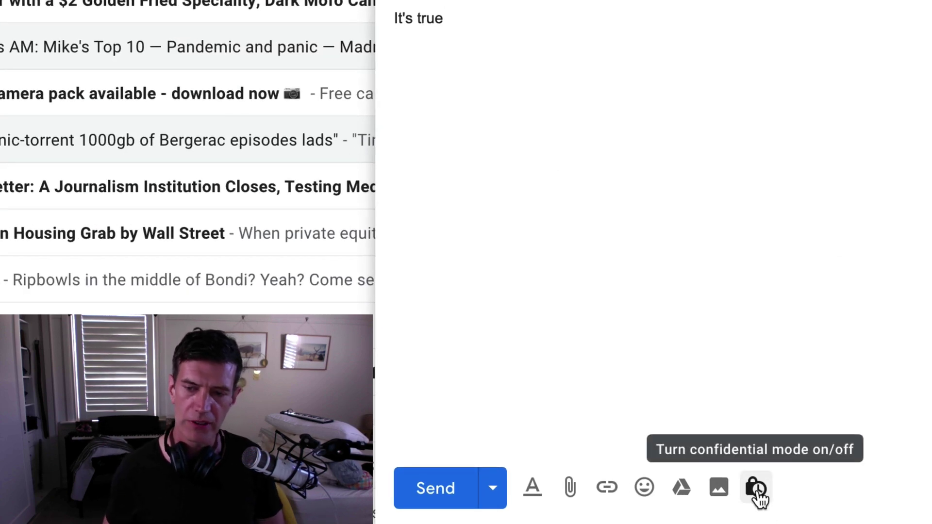
Turn on confidential mode with a 1-day expiry and an SMS passcode
left_click(758, 494)
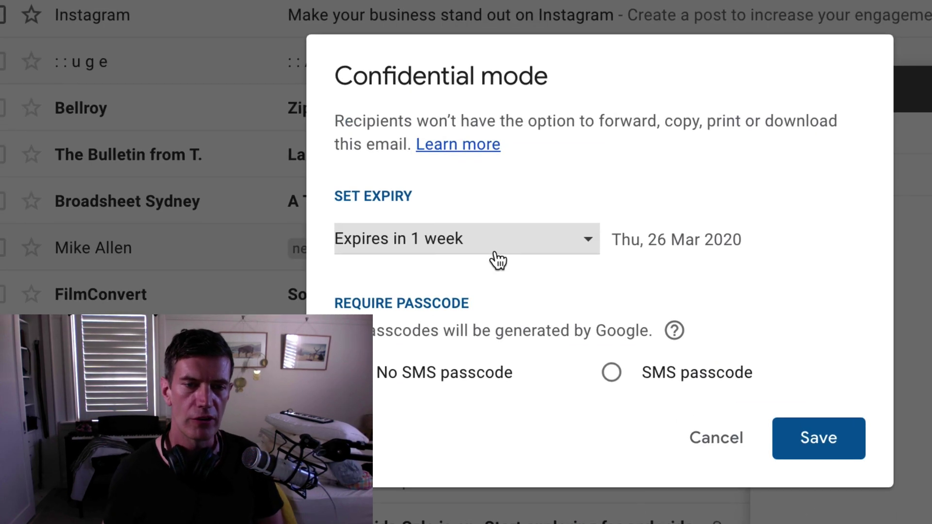
left_click(120, 46)
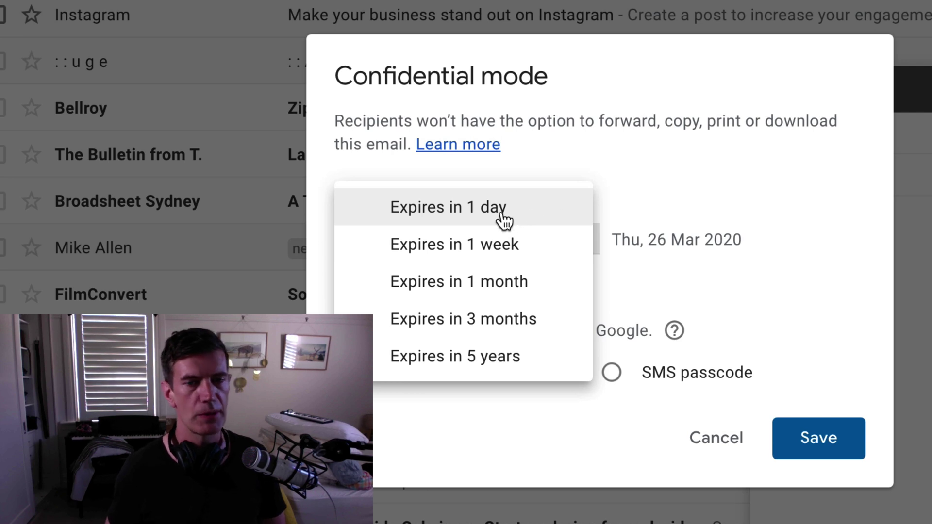
left_click(506, 214)
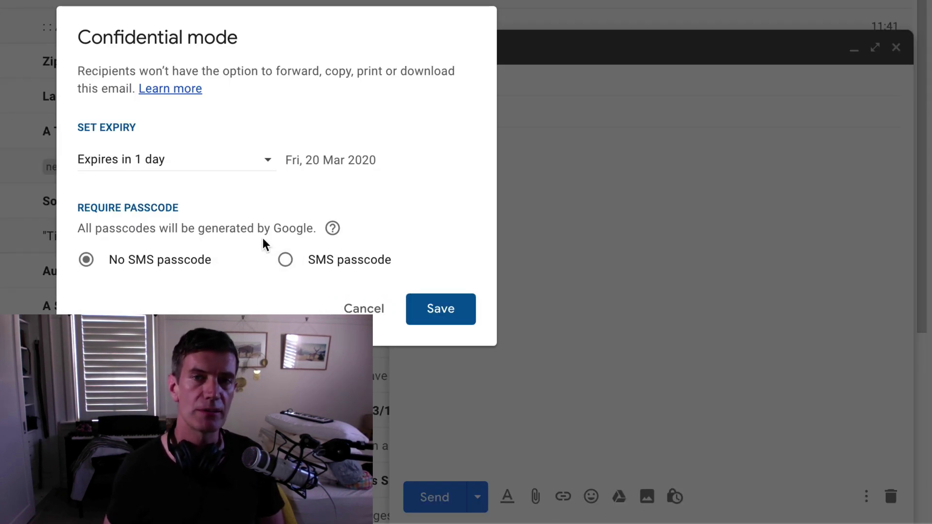
left_click(340, 261)
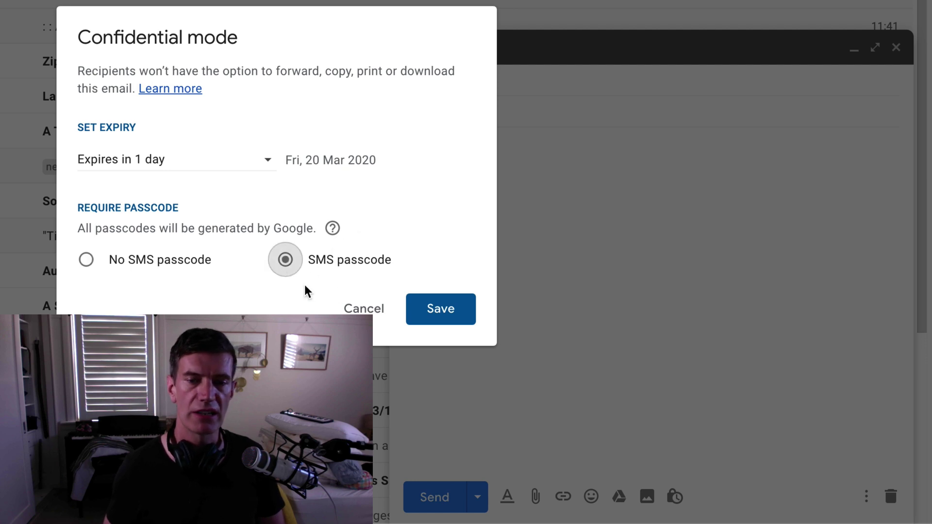
left_click(450, 316)
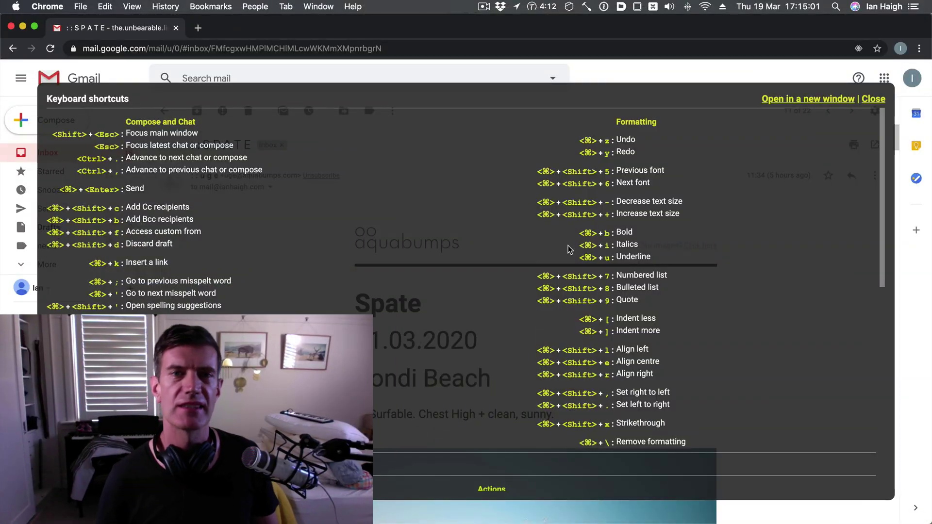
Close the shortcuts overlay, then open and dismiss the Spate email's custom snooze date picker
scroll(443, 474, "down", 10)
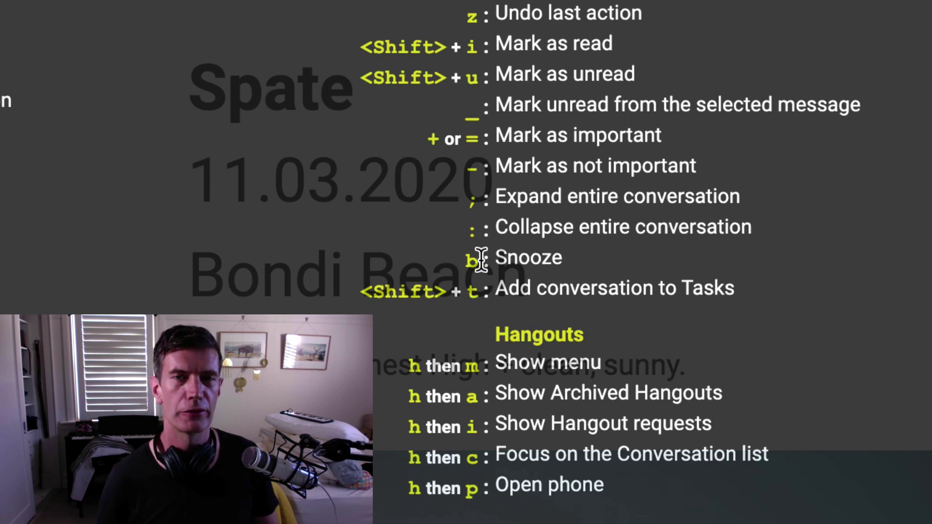
key("Escape")
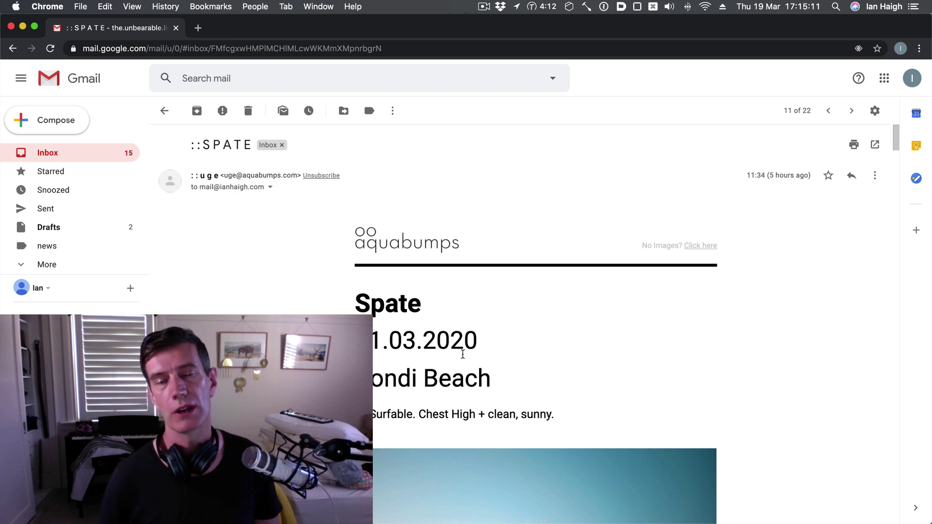
key("b")
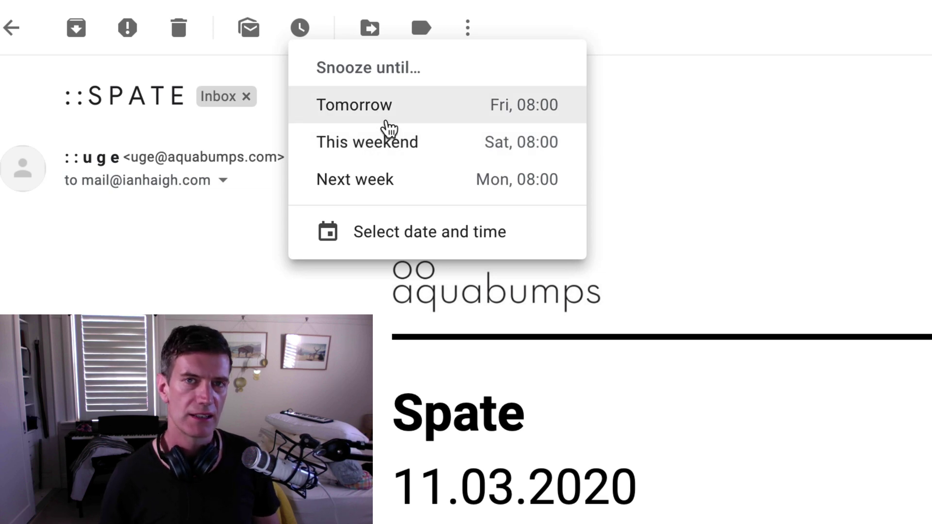
left_click(394, 227)
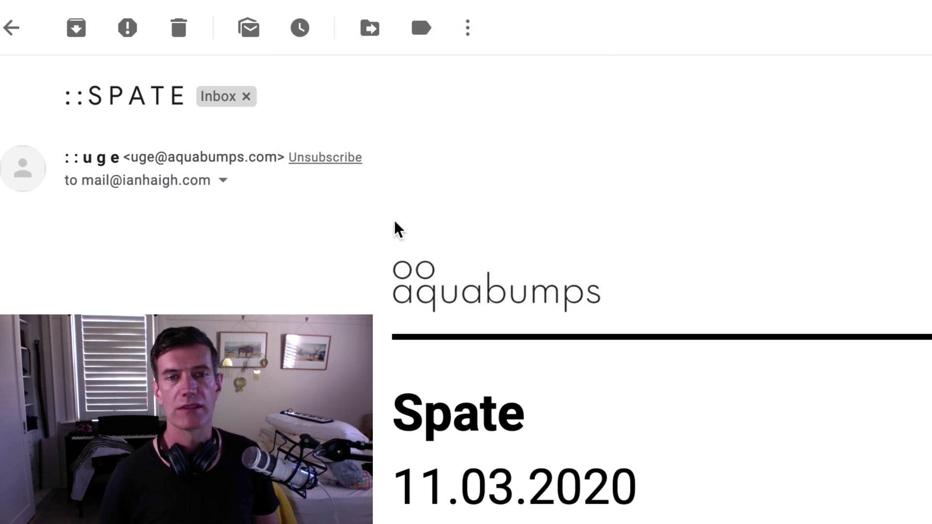
key("Escape")
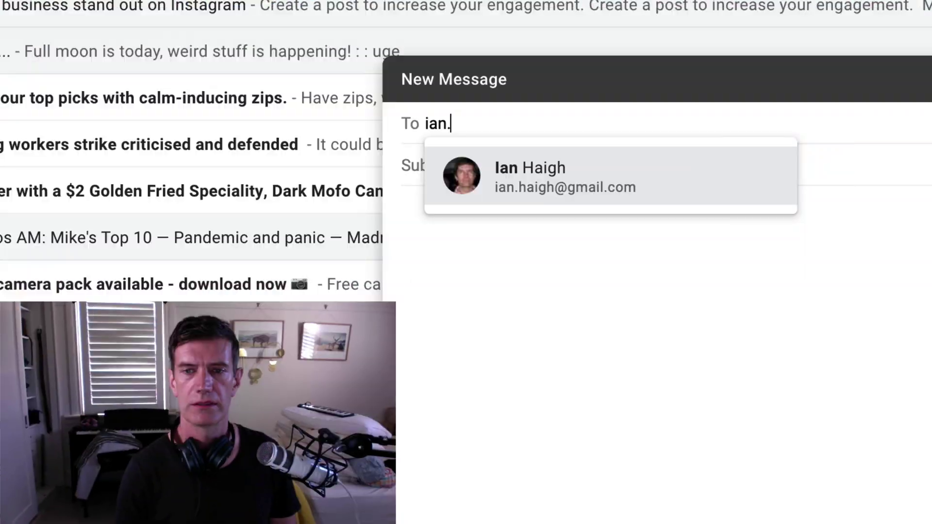
Write a message with subject 'you are an idiot' and body 'i really mean it this is not an error'
key("Return")
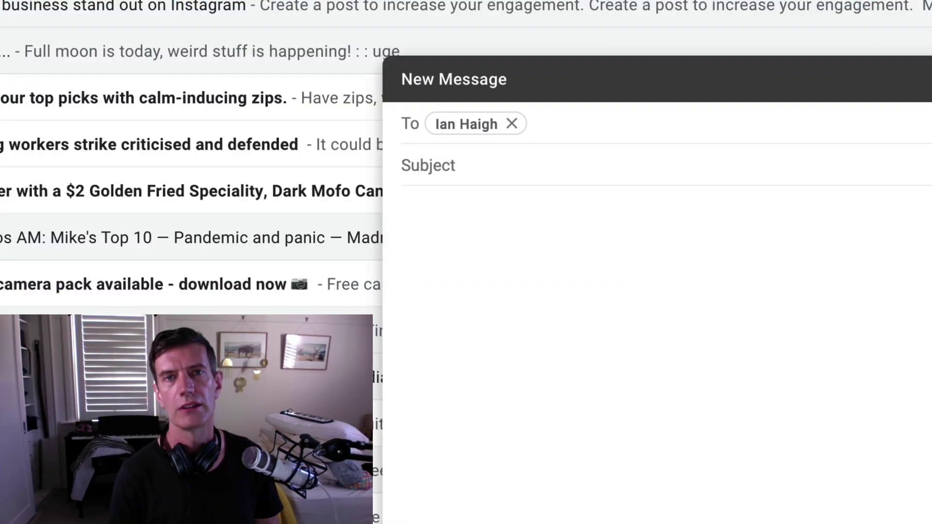
left_click(427, 165)
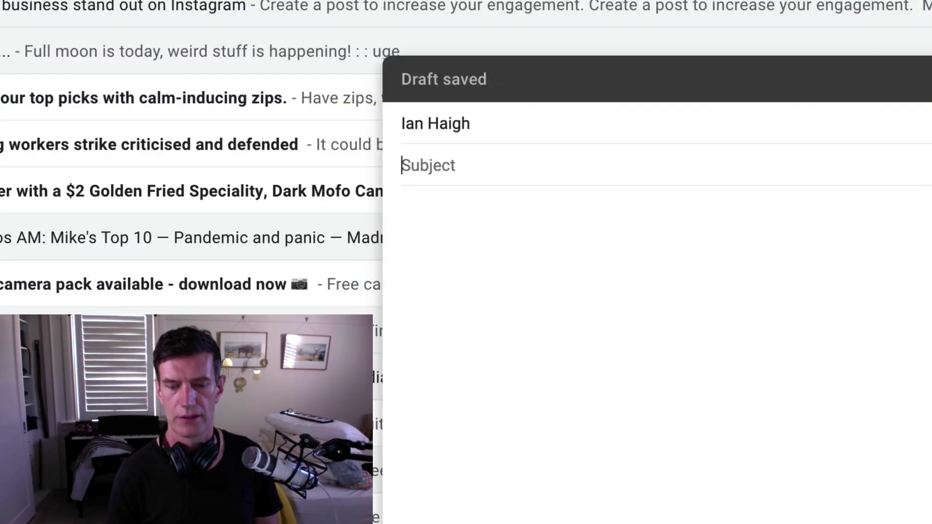
type("you are")
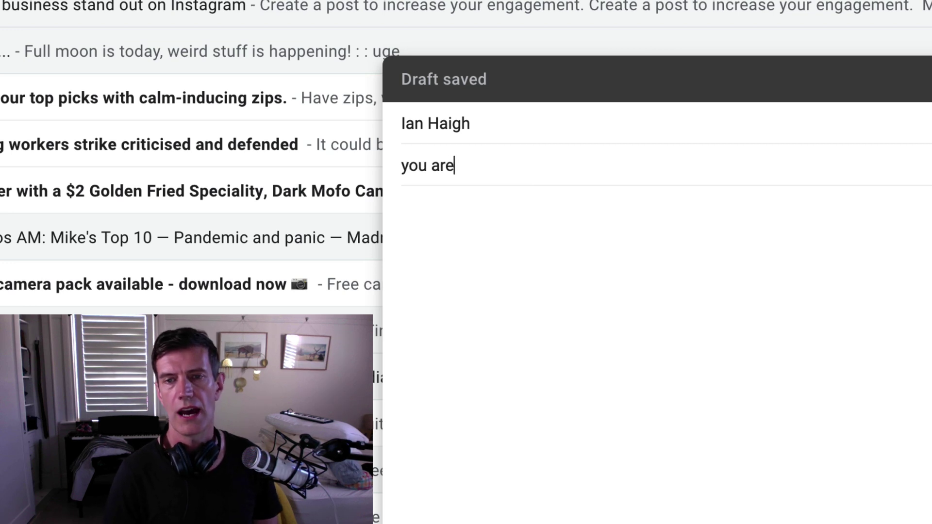
type(" an idiot")
key("Tab")
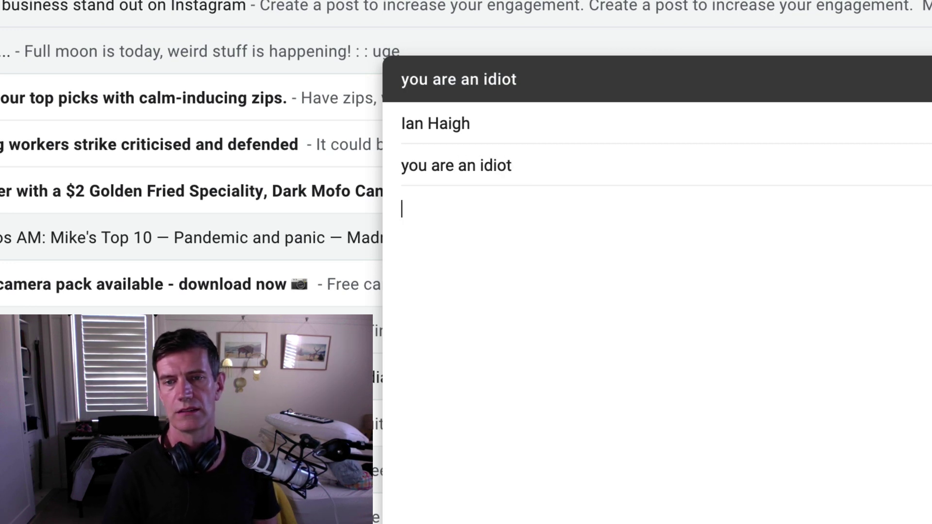
type("i really mea")
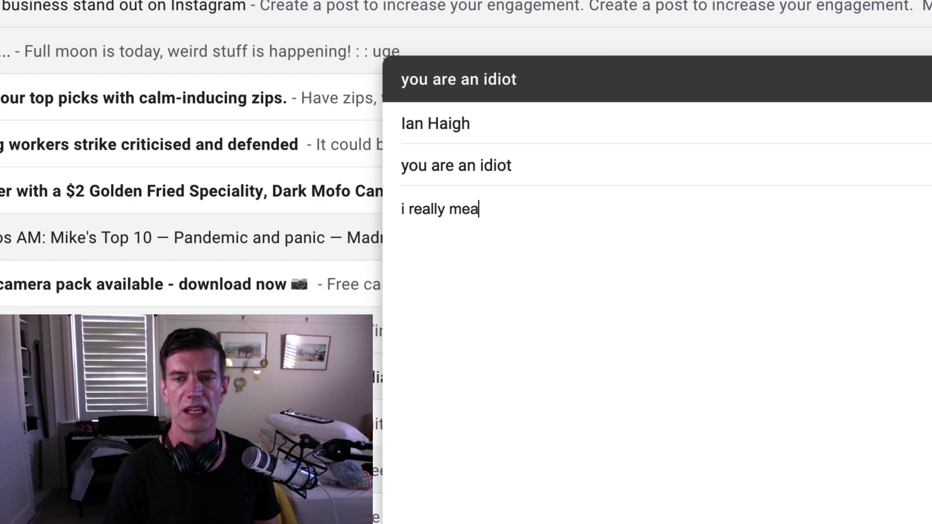
type("n it this is not a")
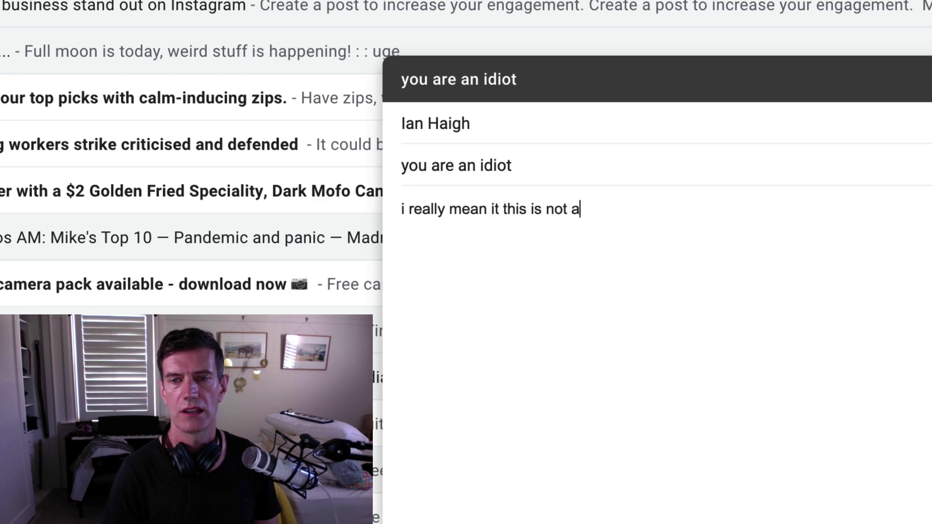
type("n error")
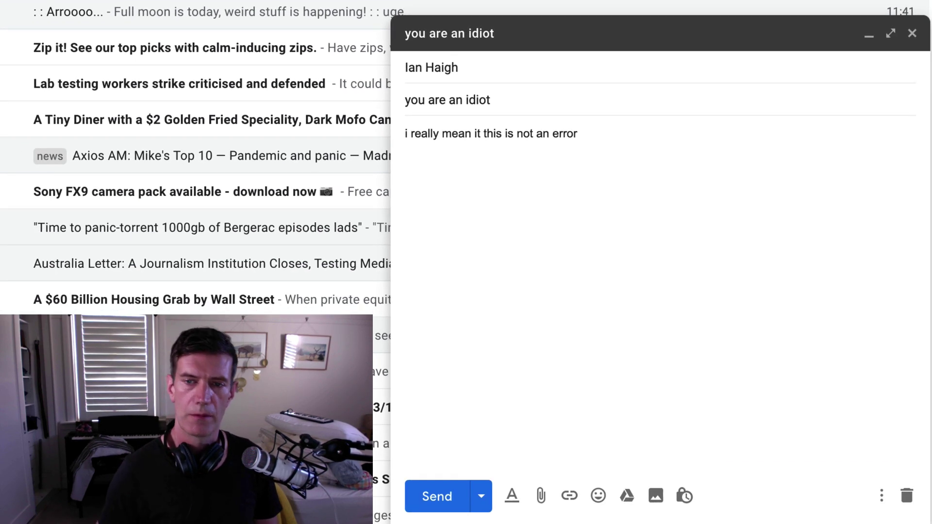
Send the message, undo the send, and close the reopened draft
left_click(439, 497)
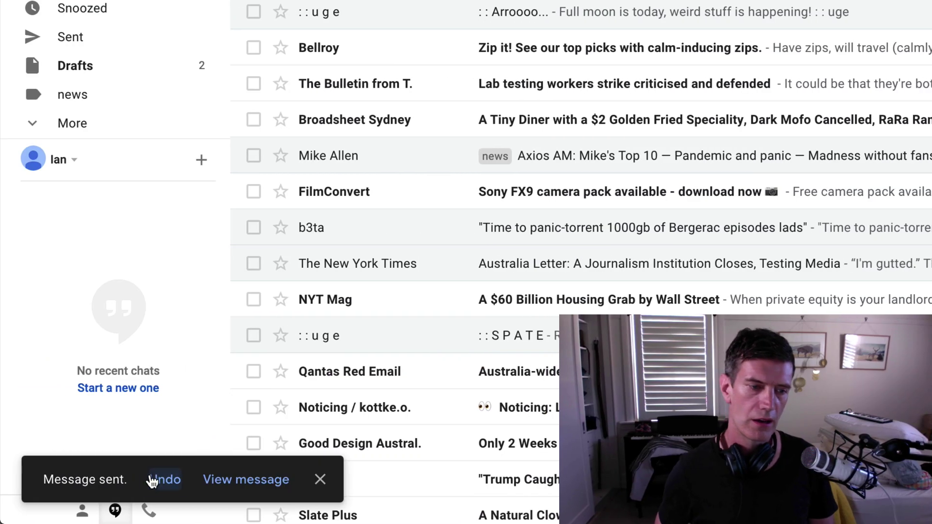
left_click(171, 485)
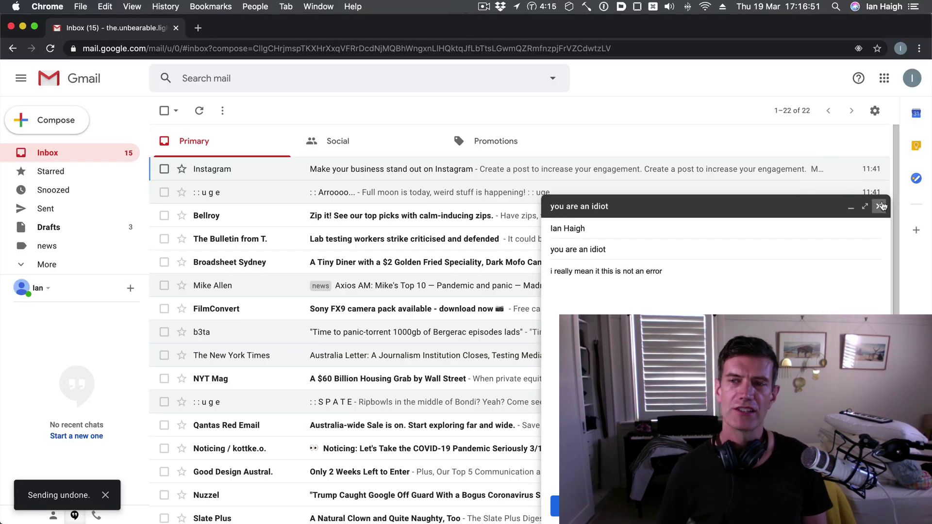
left_click(882, 207)
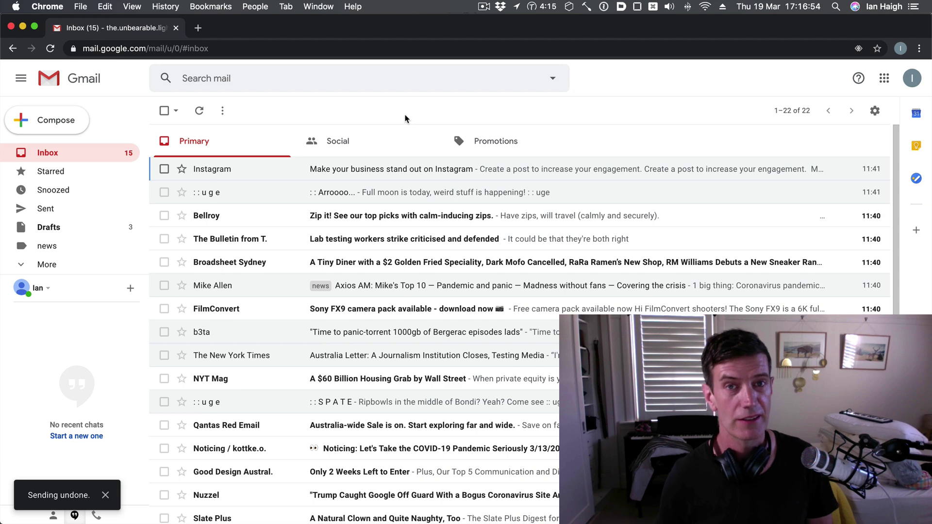
Change the General settings' send cancellation period from 5 to 20 seconds
left_click(875, 111)
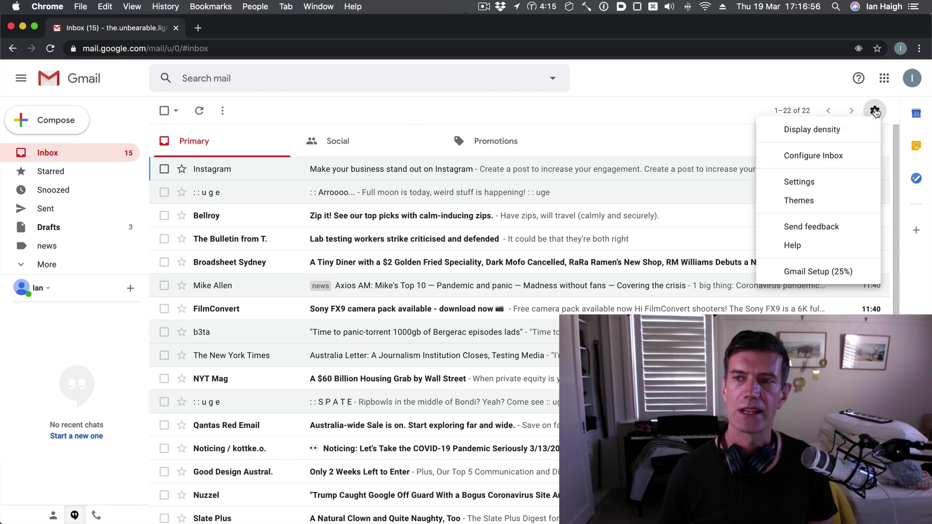
left_click(812, 183)
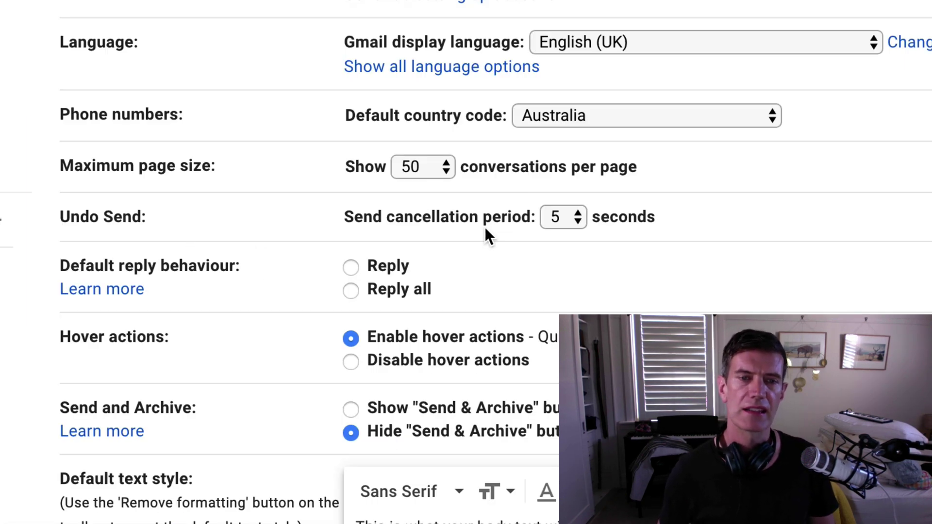
left_click(571, 221)
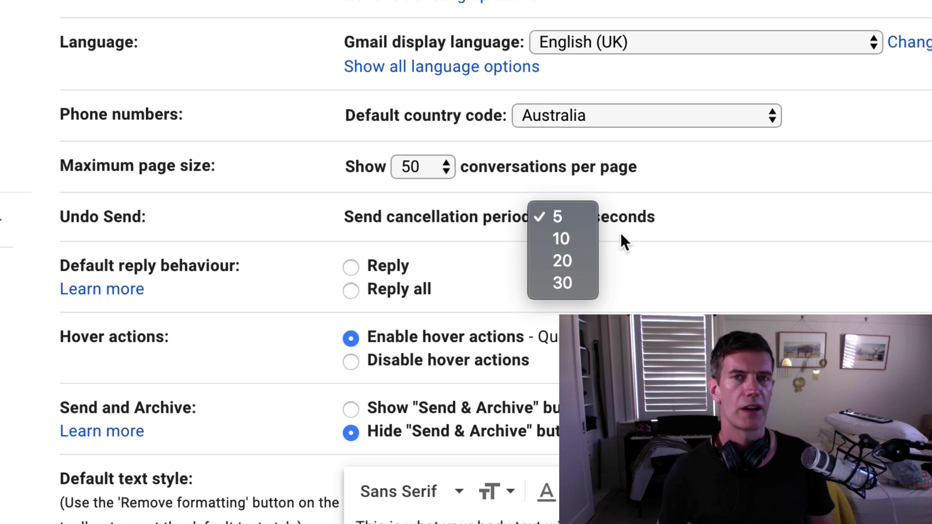
left_click(566, 266)
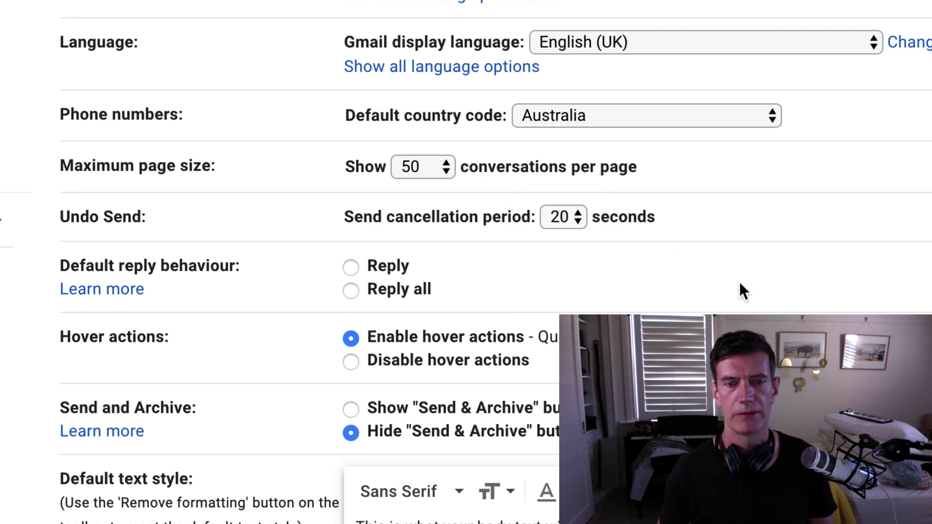
scroll(637, 266, "down", 10)
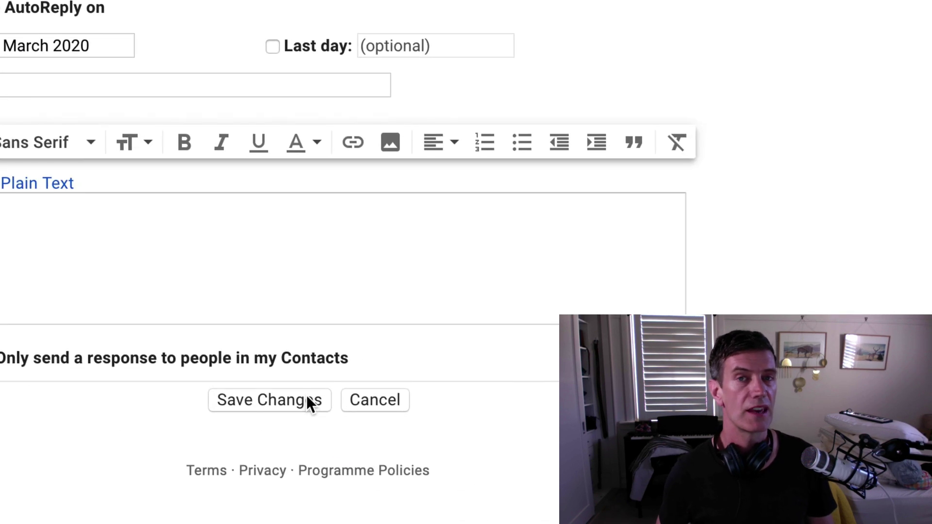